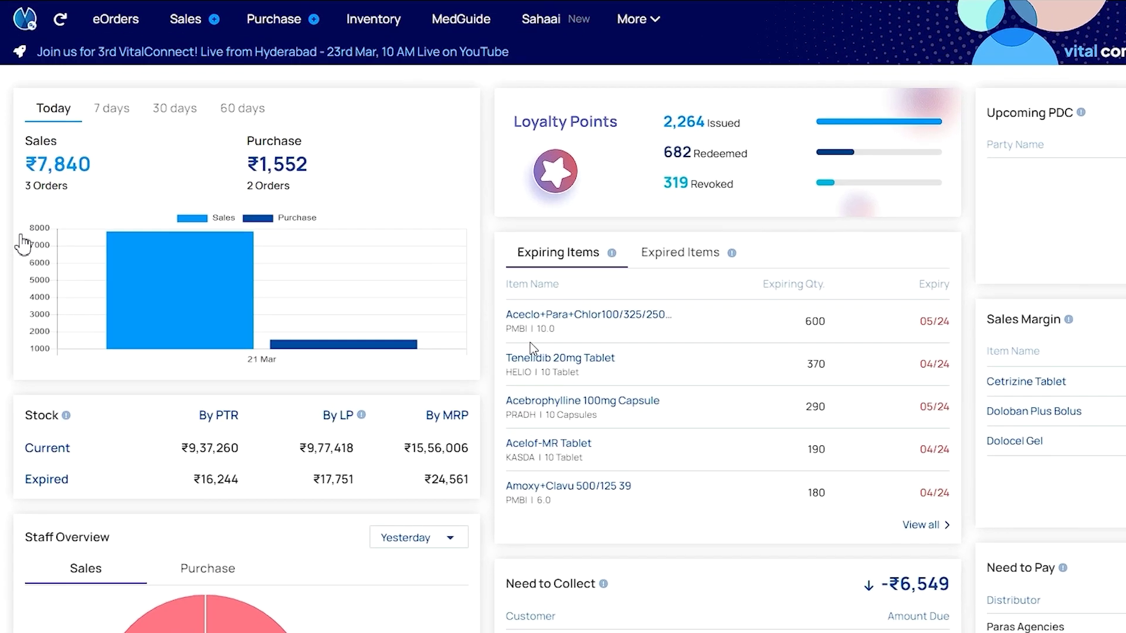
Go to the Inventory page and start a new opening-stock entry.
left_click(357, 27)
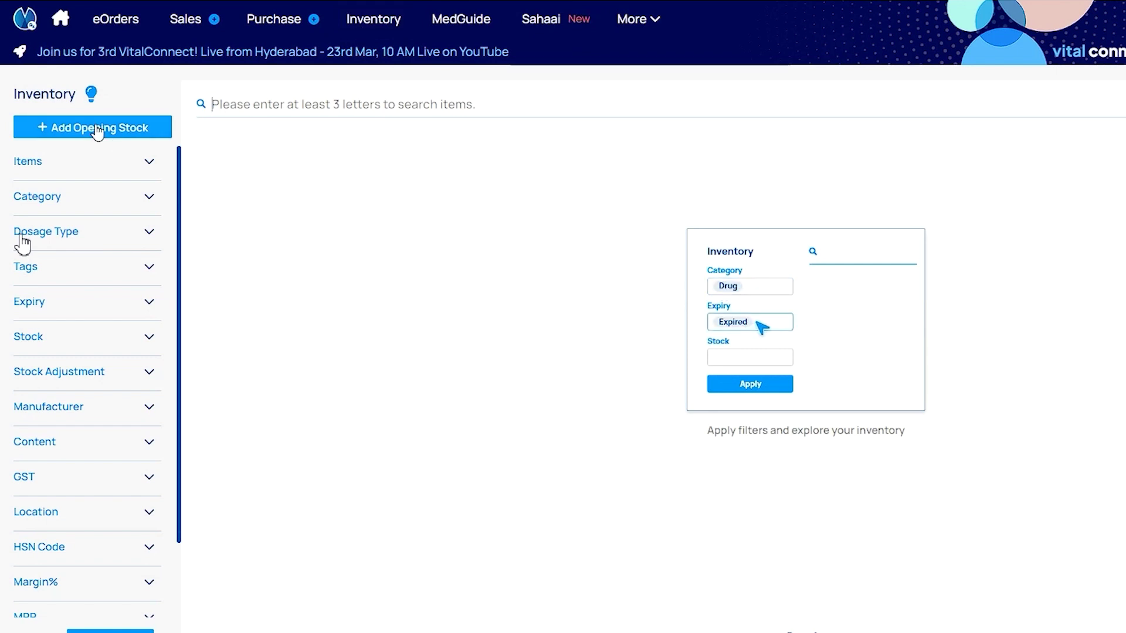
left_click(98, 131)
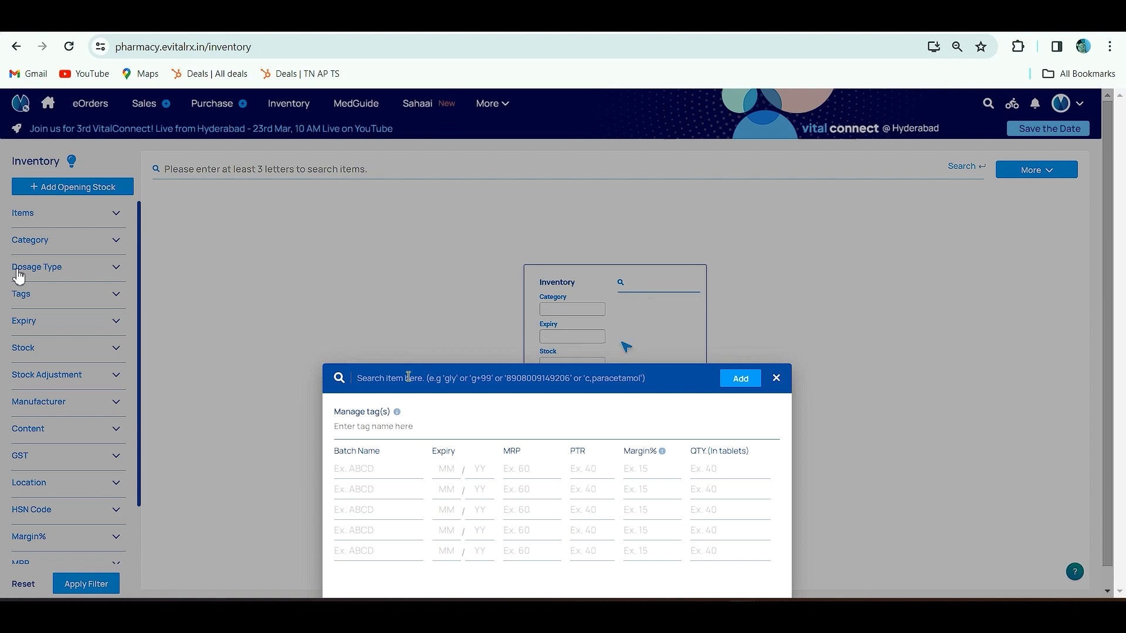
Search for Cyclopam and select Cyclopam Tablet (Indoco Remedies Ltd, 10 Tablet).
type("Cyc")
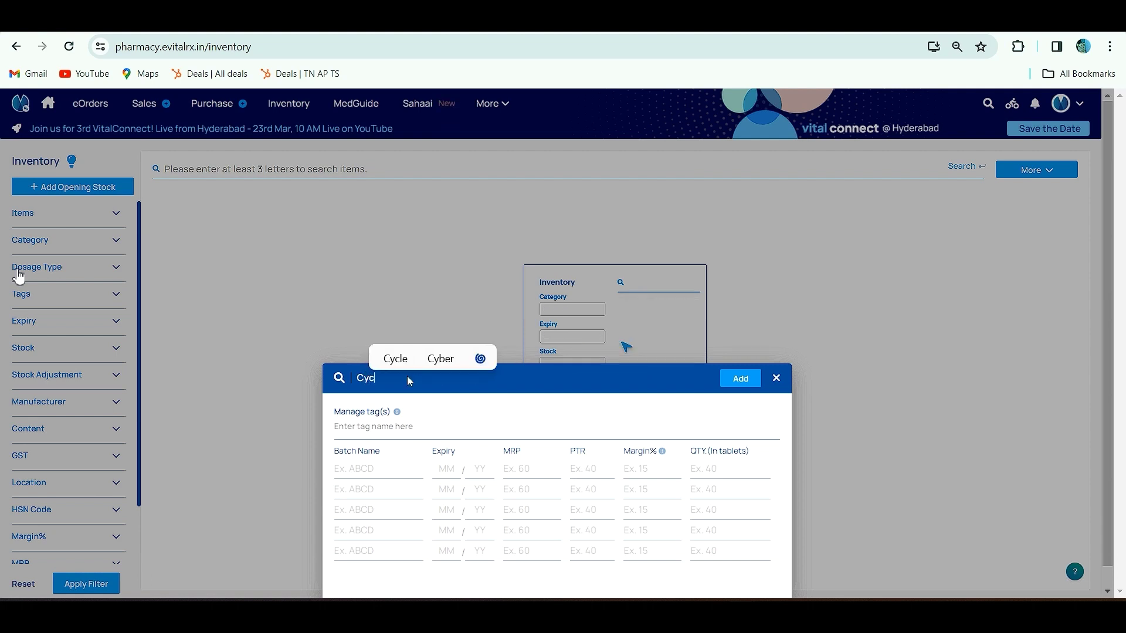
type("lopam")
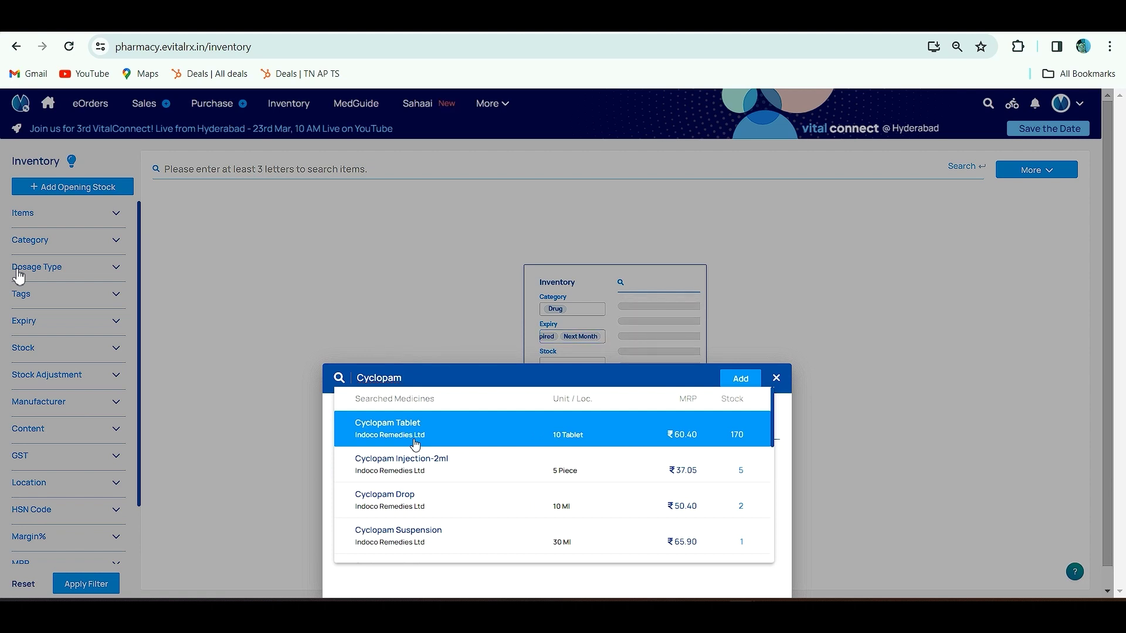
scroll(411, 451, "down", 5)
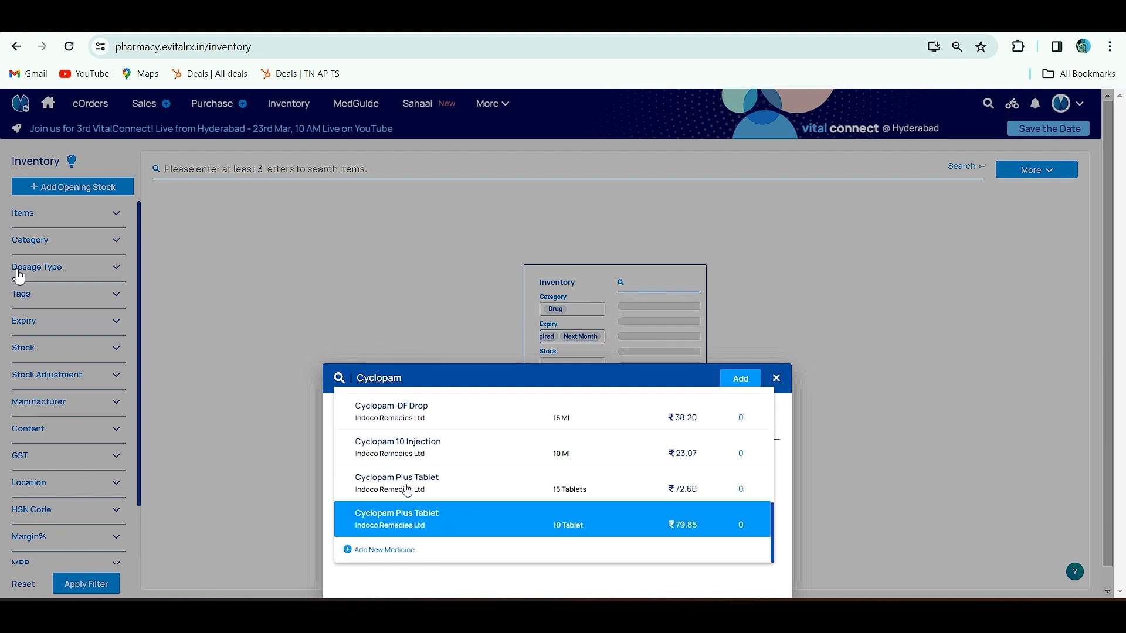
scroll(405, 485, "up", 5)
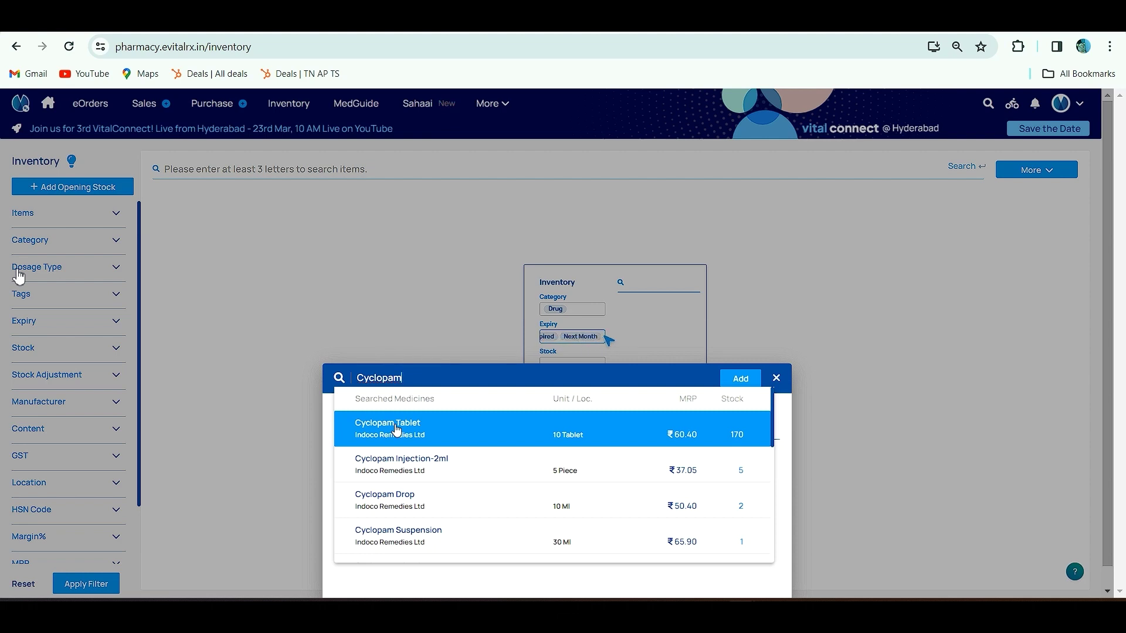
left_click(396, 431)
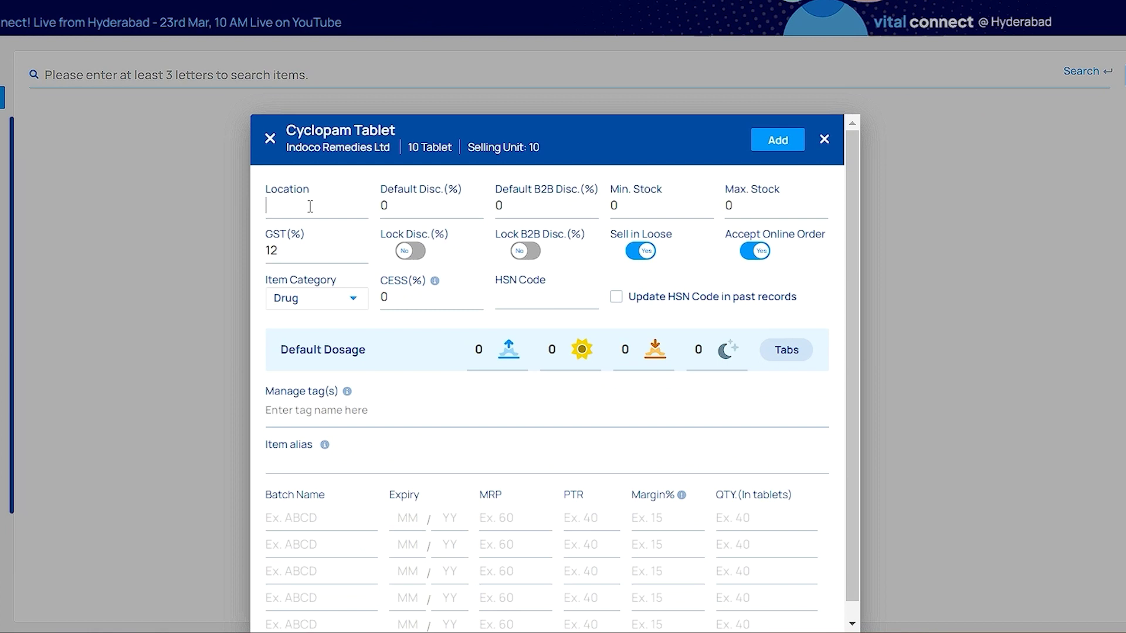
Enter location TOP, default discount 5%, minimum stock 10 and maximum stock 100.
left_click(310, 206)
type("TOP")
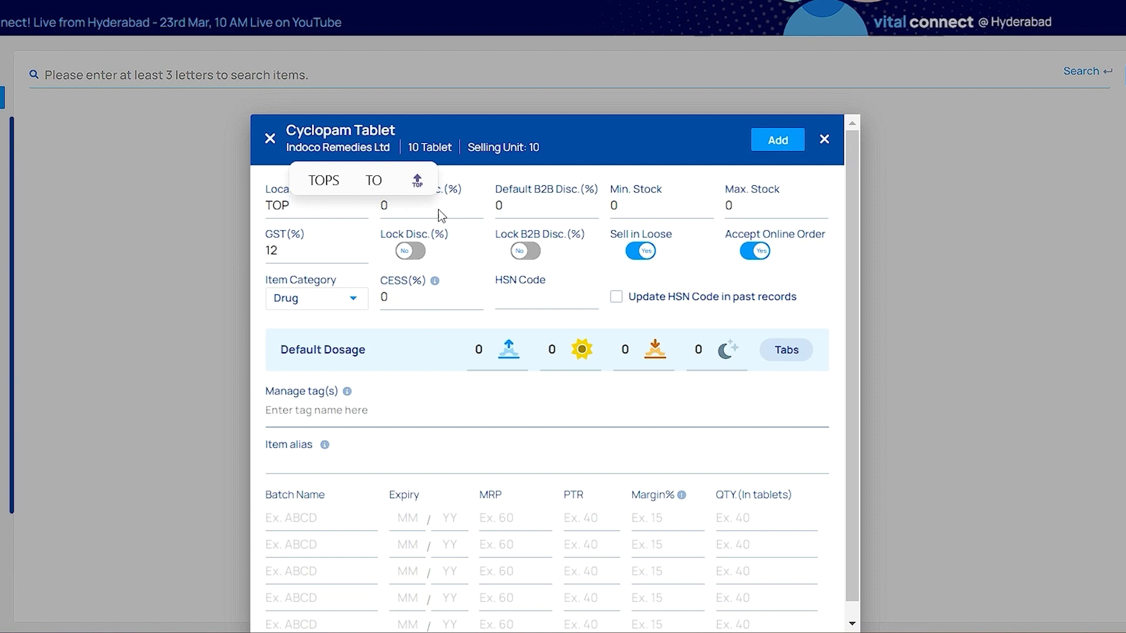
left_click(563, 209)
left_click(400, 205)
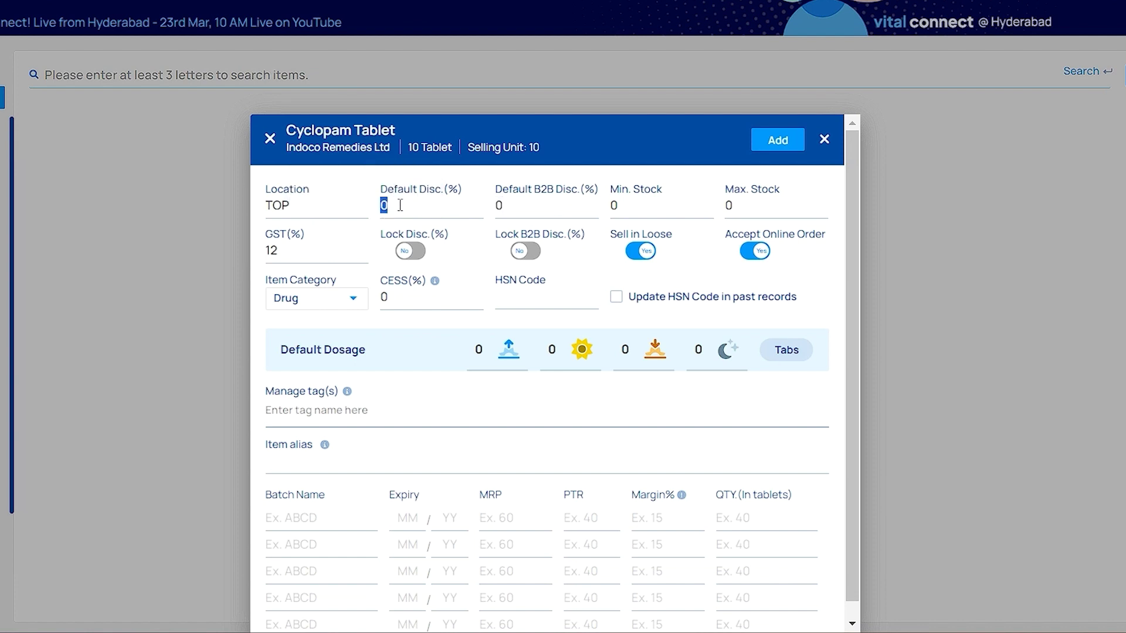
type("5")
left_click(613, 208)
type("10")
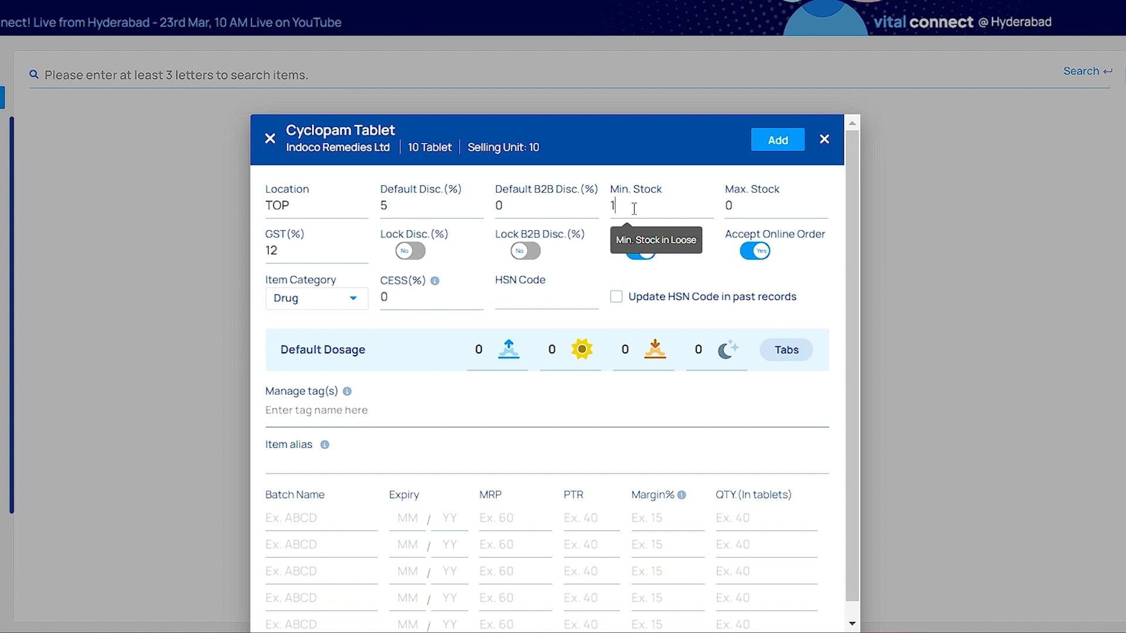
left_click(753, 201)
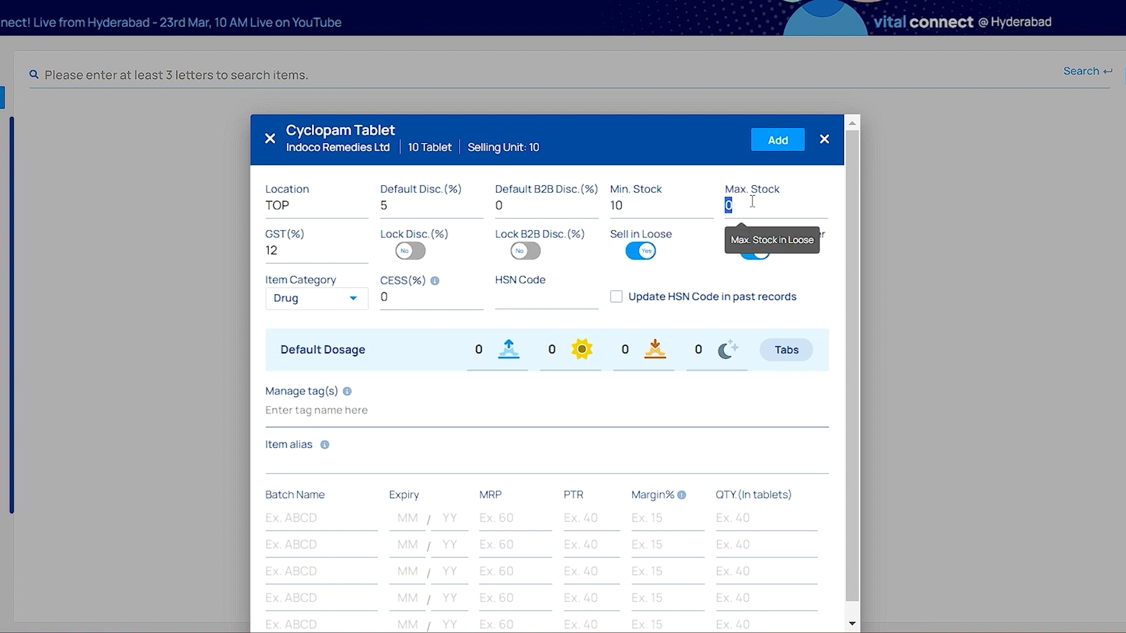
type("100")
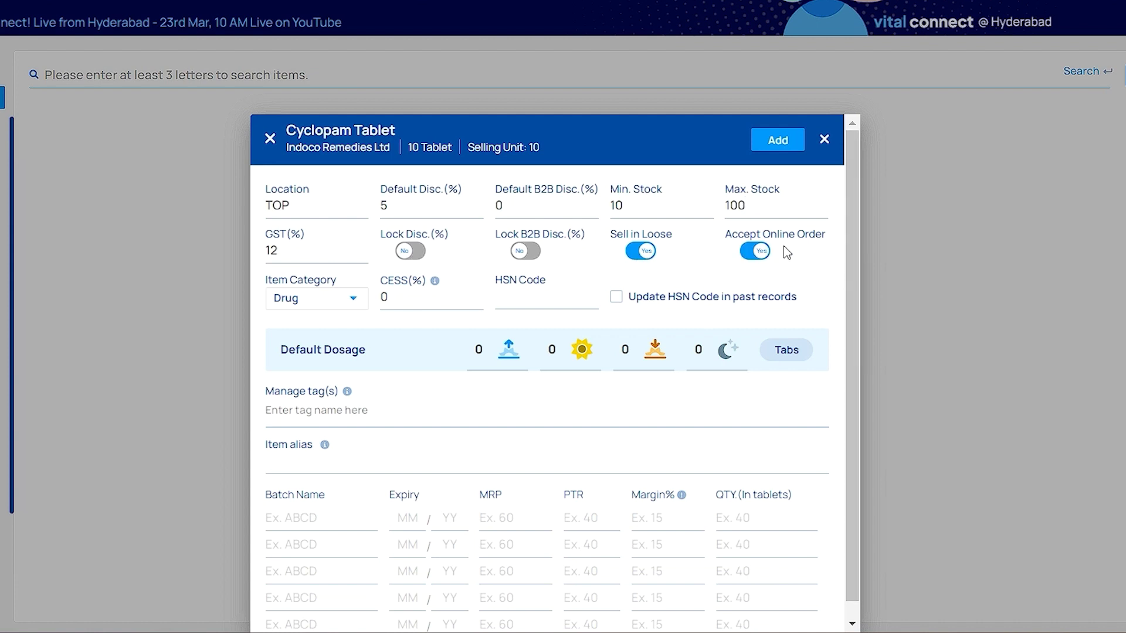
Keep Drug as the item category.
left_click(329, 299)
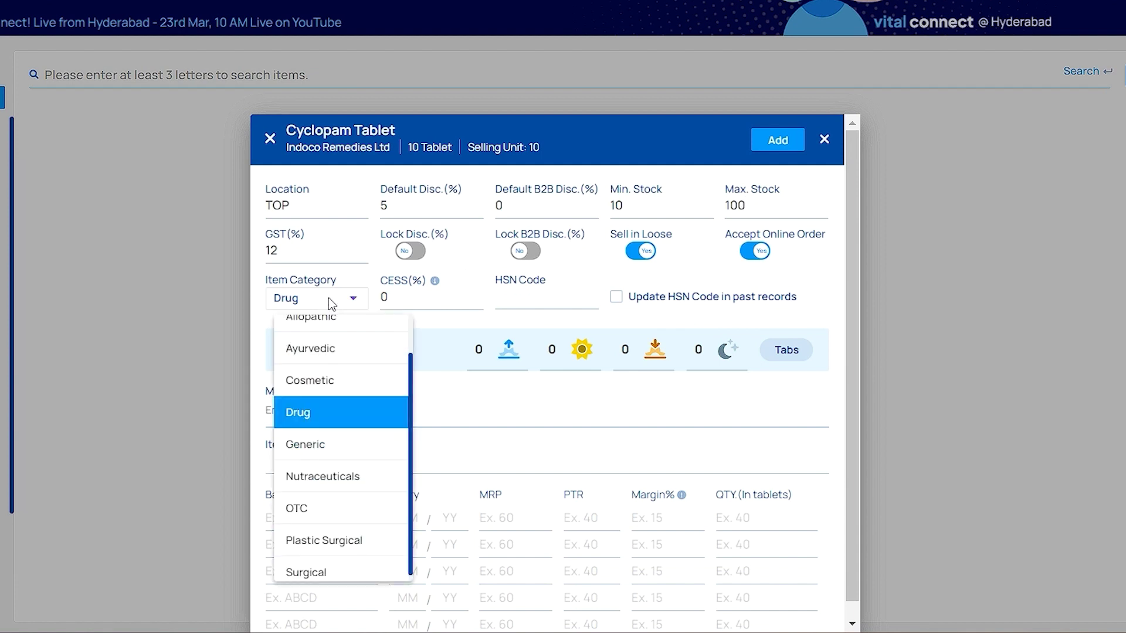
left_click(313, 418)
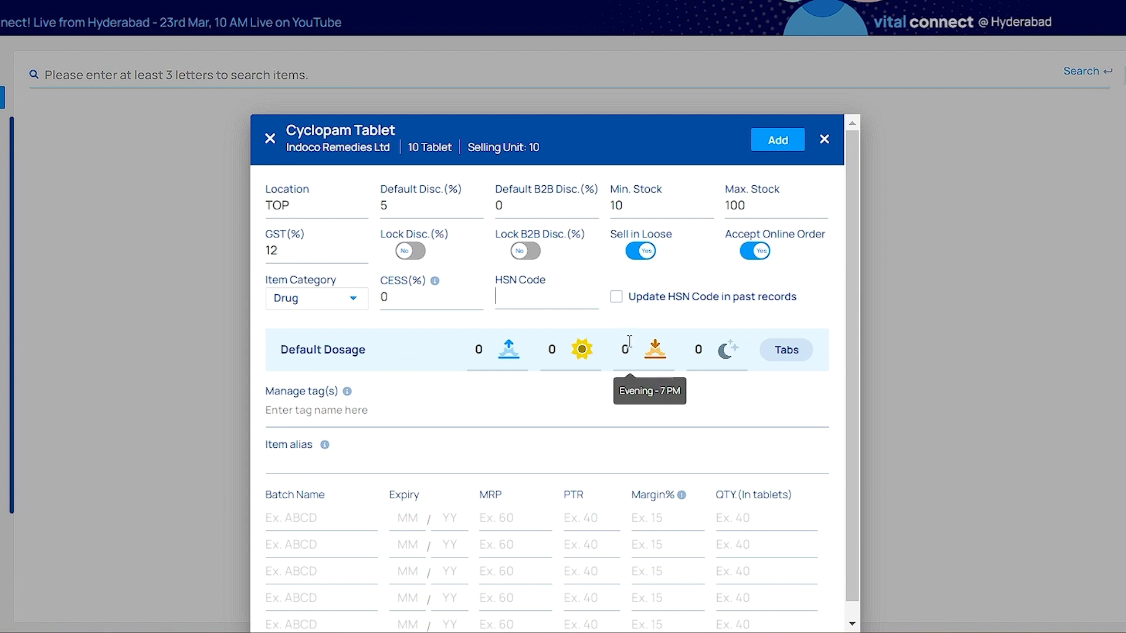
left_click(304, 410)
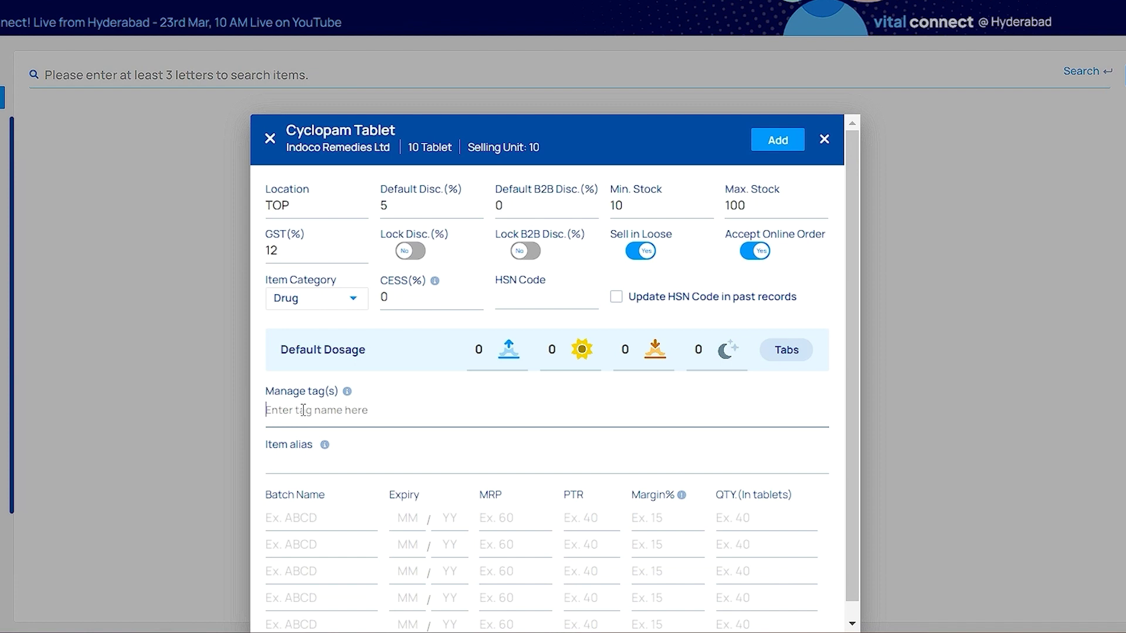
Add tag 'pain' and alias 'cyclo', then enter batch 4565DF with expiry 2/25 and MRP 50.
left_click(303, 410)
type("pain")
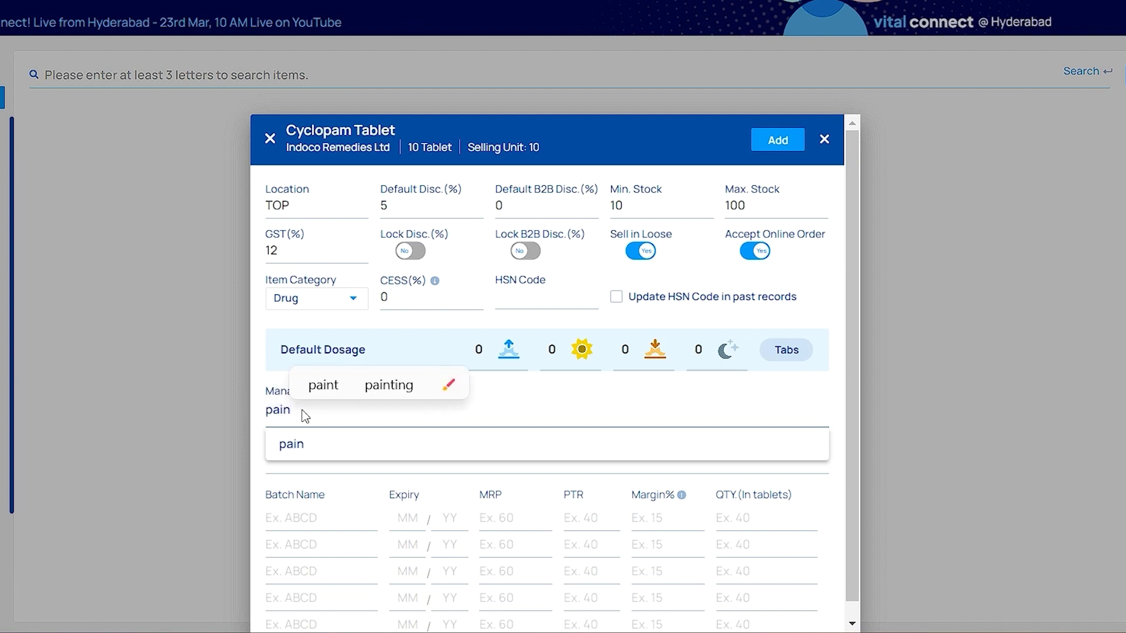
key("Return")
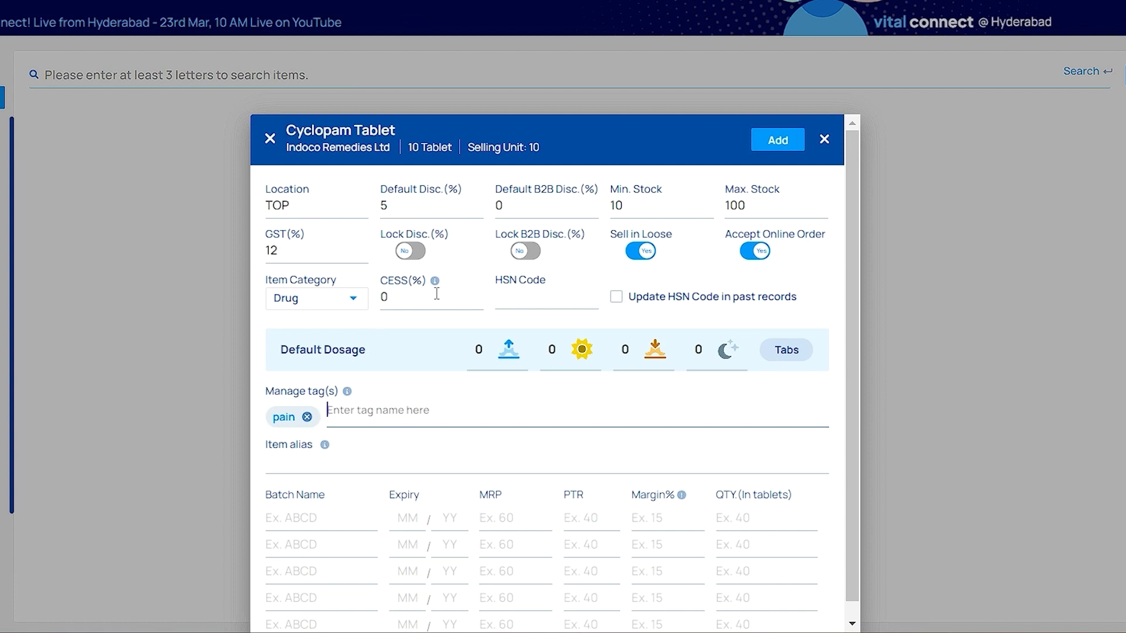
left_click(365, 457)
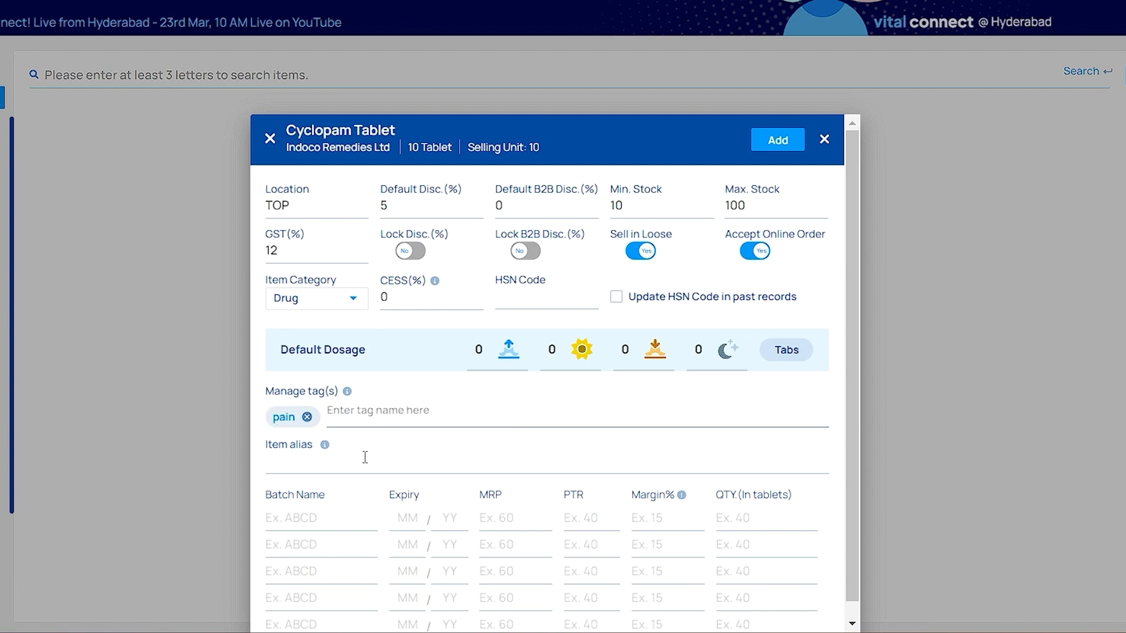
type("cyclo")
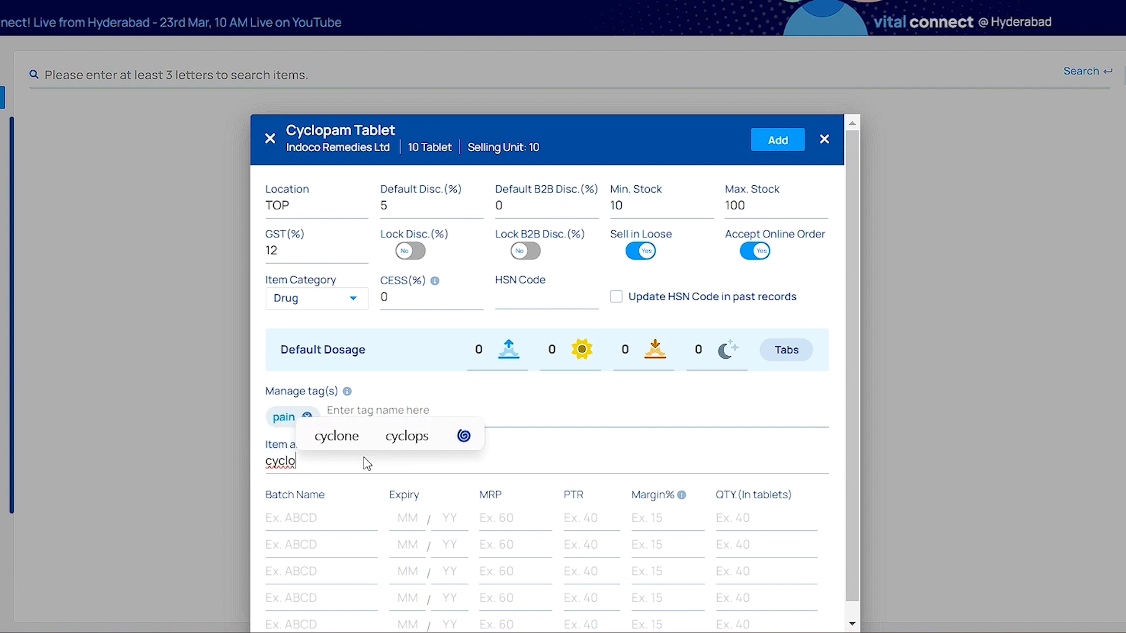
left_click(299, 510)
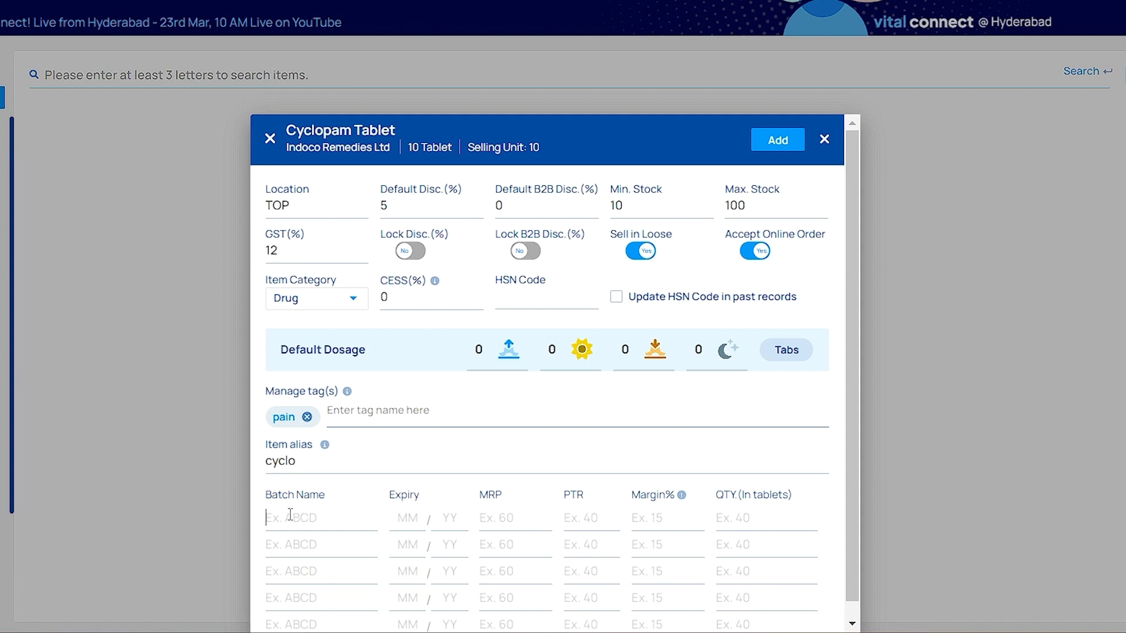
type("456SDF")
type("2")
type("25")
type("50")
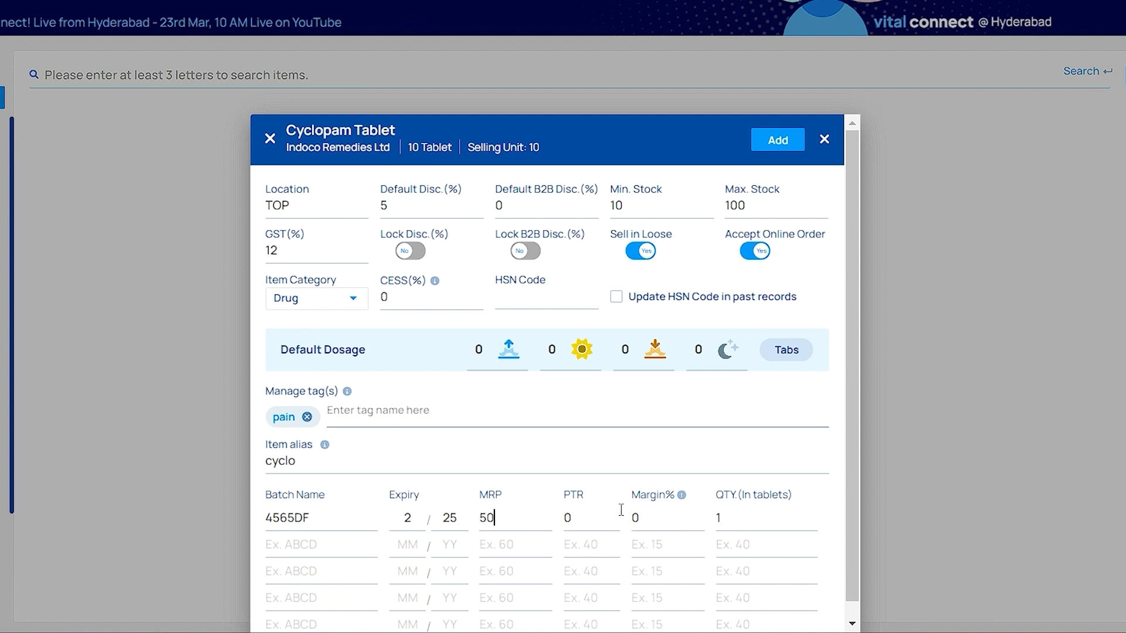
Set the batch margin to 20% and quantity to 100, then save the opening stock.
mouse_move(683, 508)
left_click(649, 511)
type("20")
left_click(746, 524)
type("00")
left_click(763, 147)
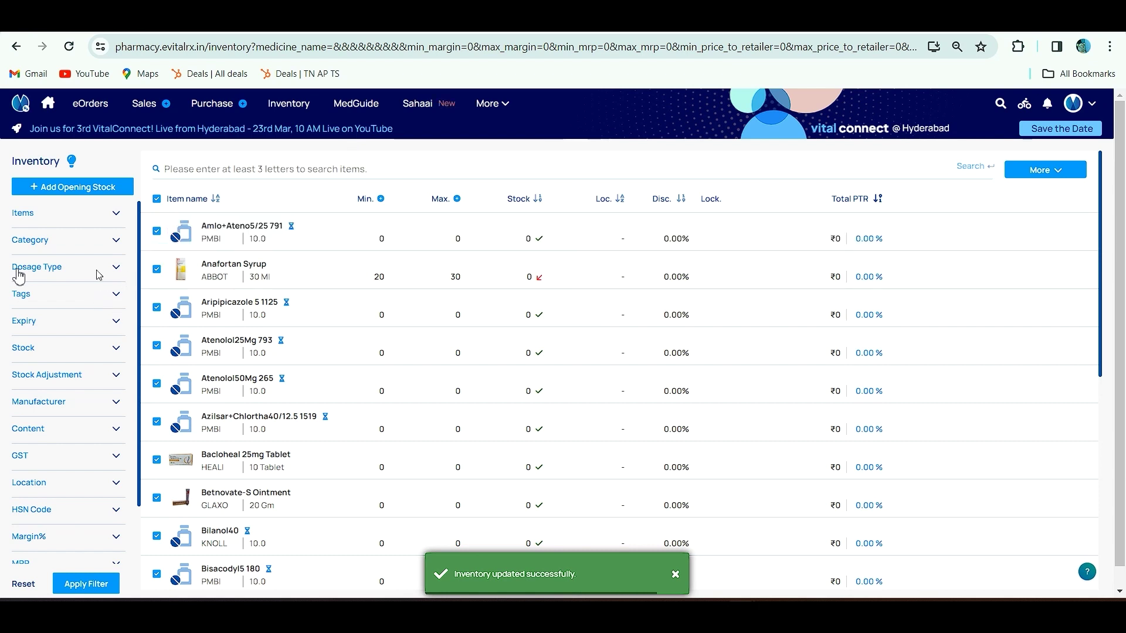
Search the inventory for Cyclopam to confirm 270 in stock, then clear the search.
left_click(93, 224)
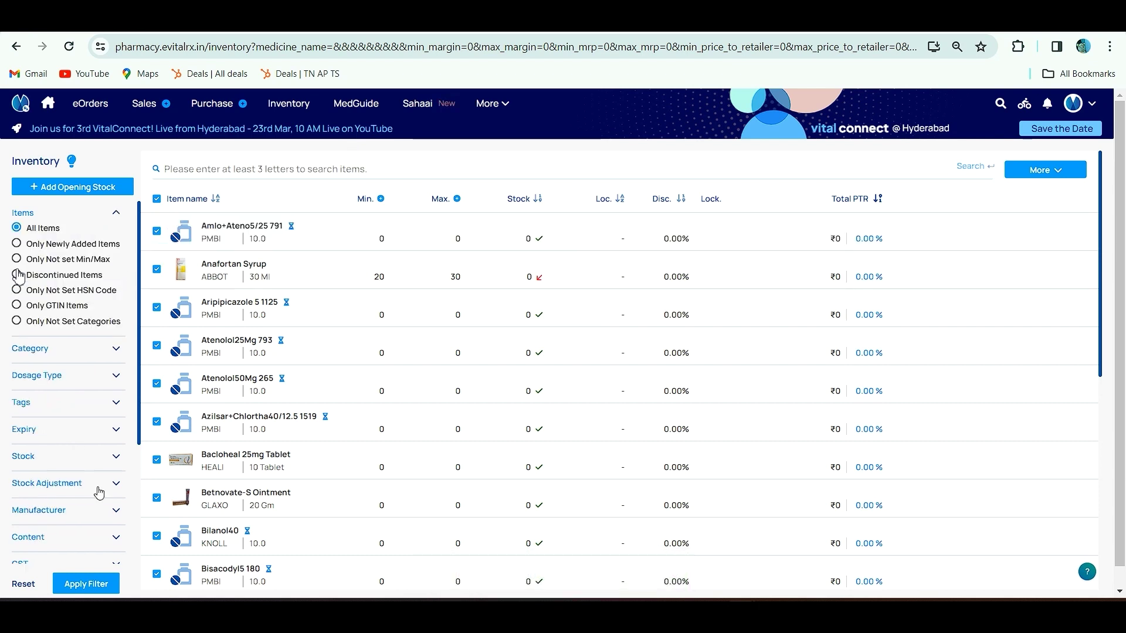
left_click(108, 583)
type("Cy")
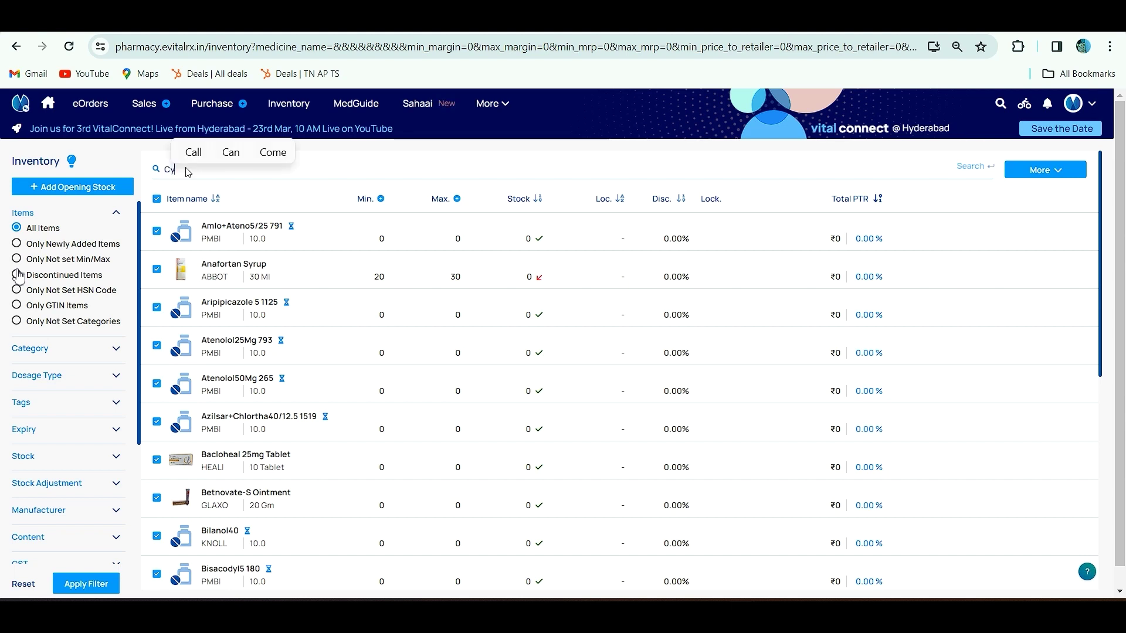
type("clopam")
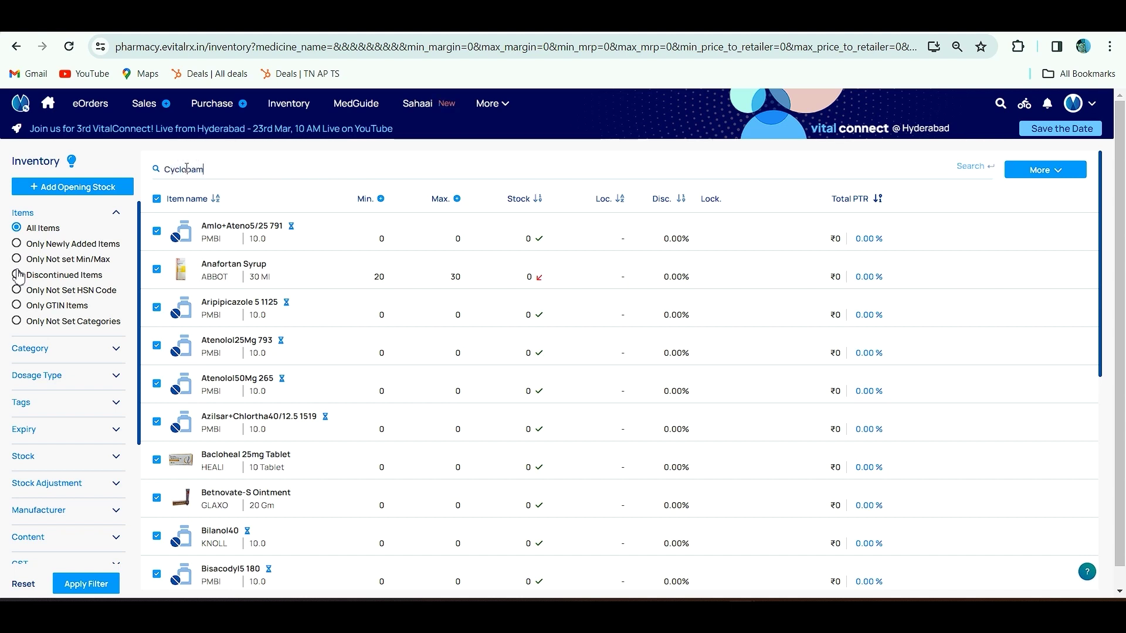
key("Return")
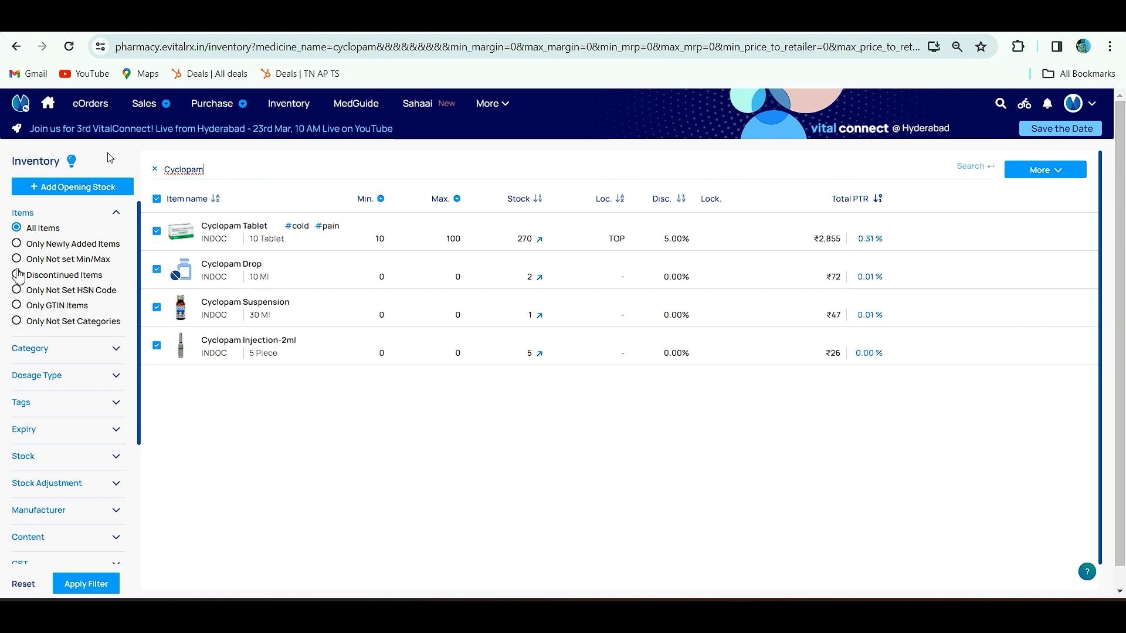
left_click(155, 169)
left_click(94, 584)
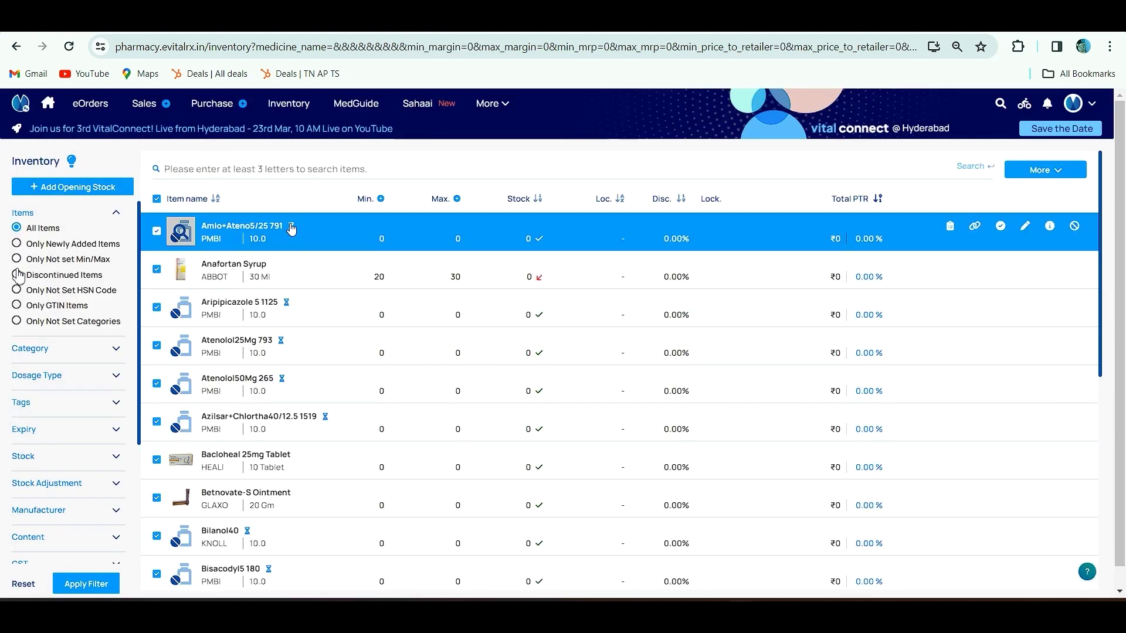
mouse_move(291, 229)
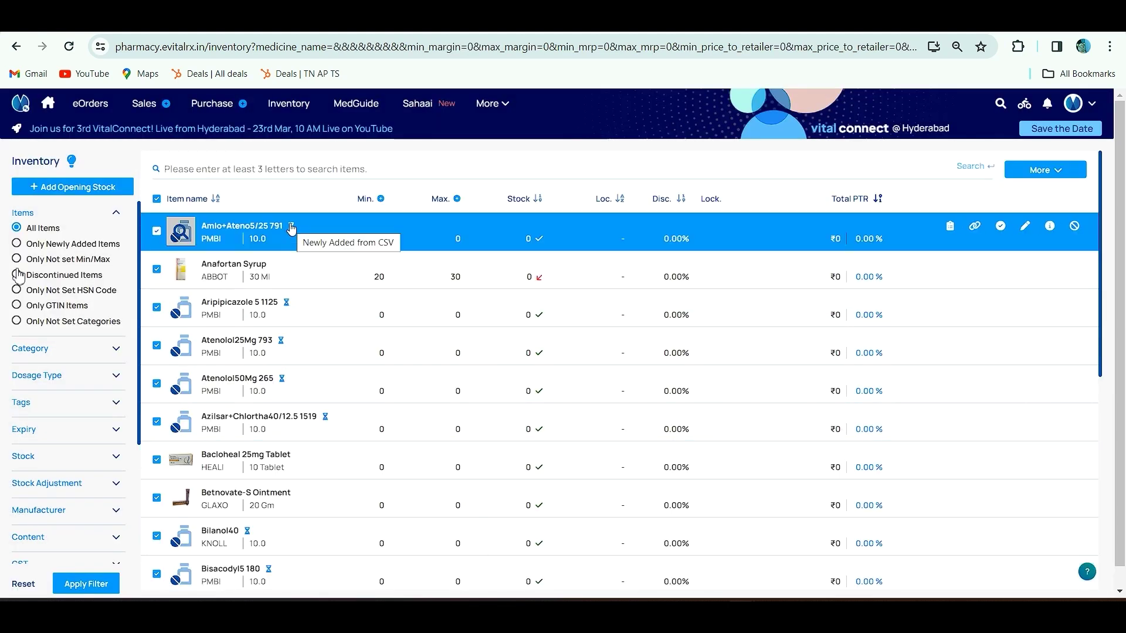
left_click(976, 228)
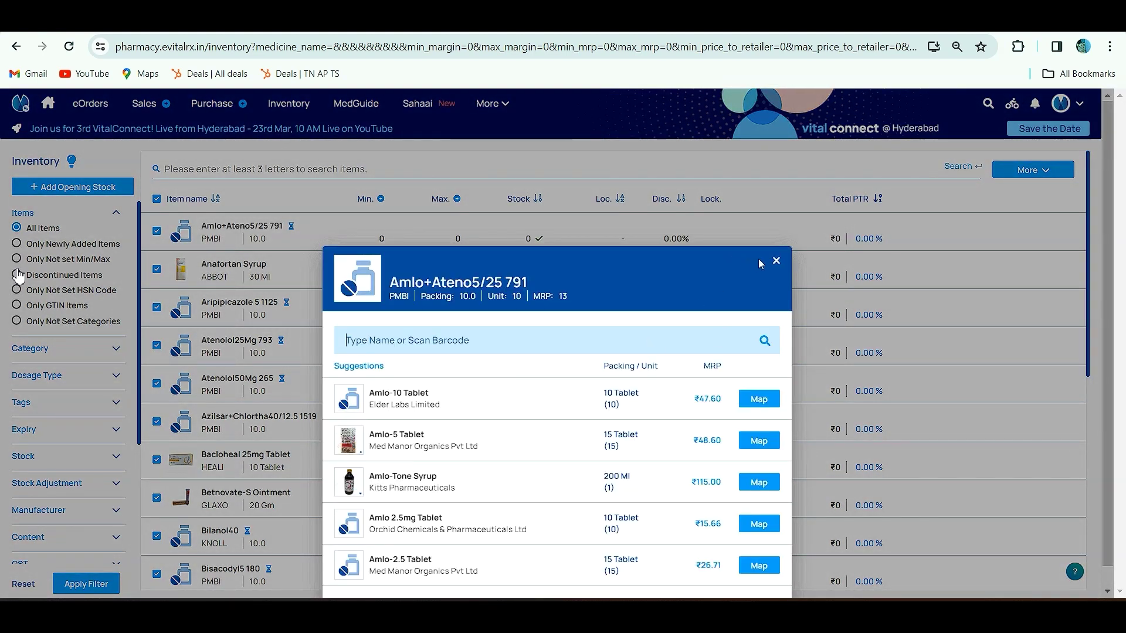
left_click(776, 263)
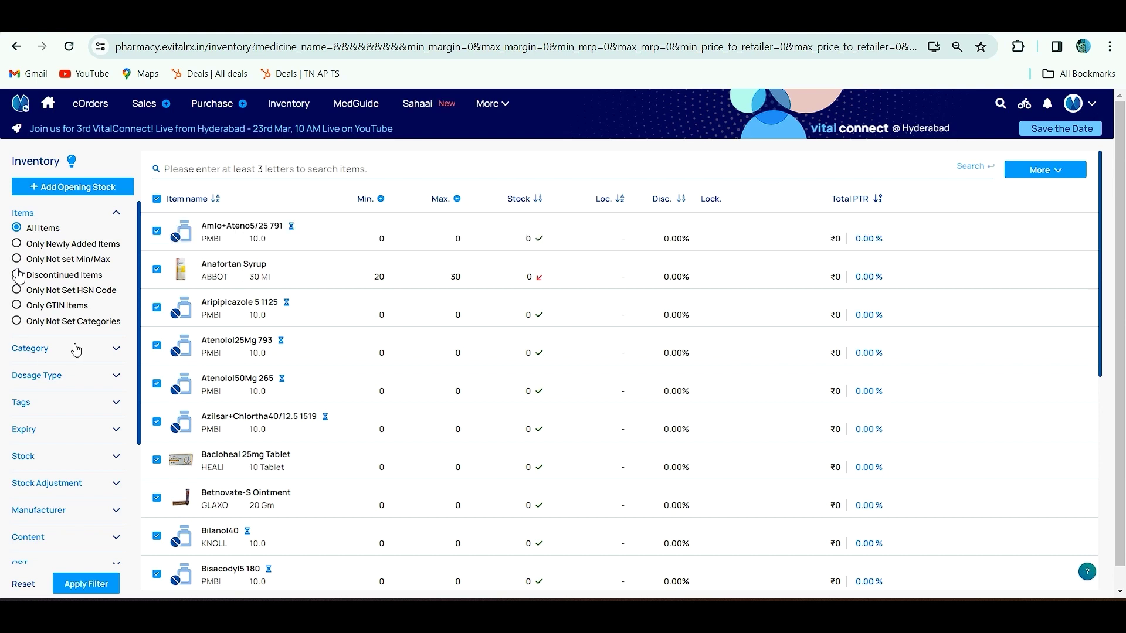
scroll(76, 350, "down", 1)
left_click(74, 282)
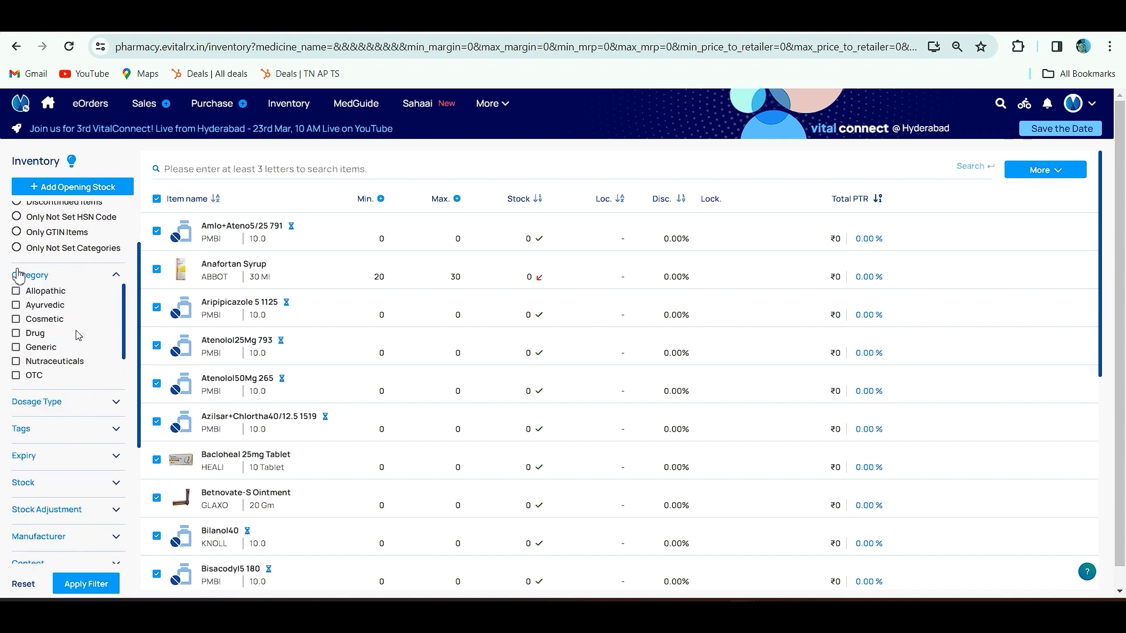
scroll(68, 437, "down", 3)
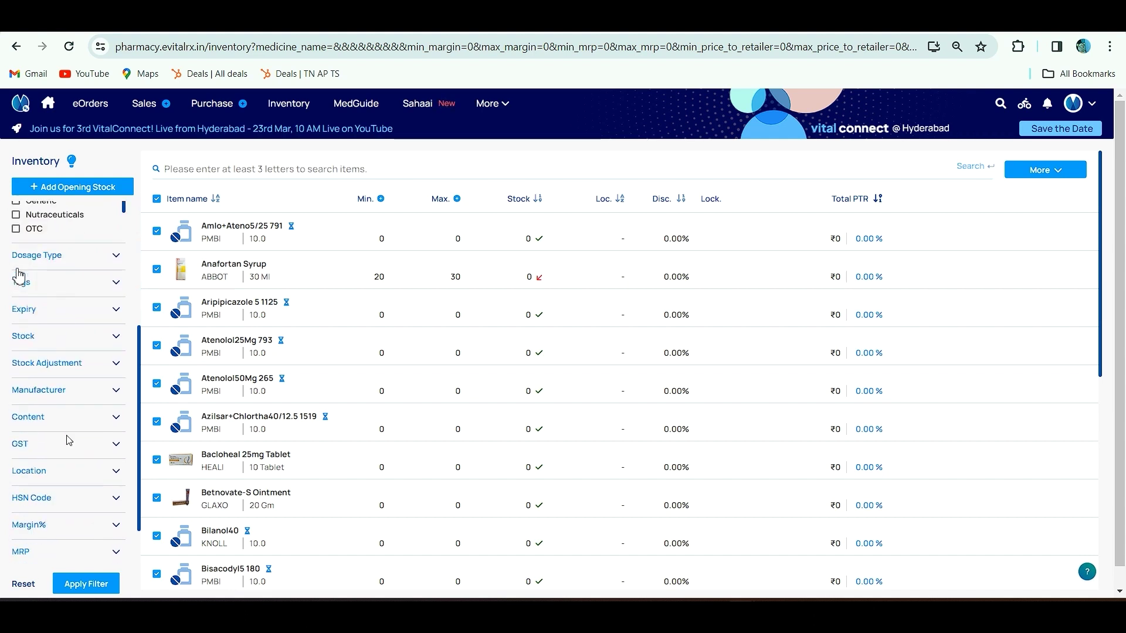
scroll(43, 399, "down", 1)
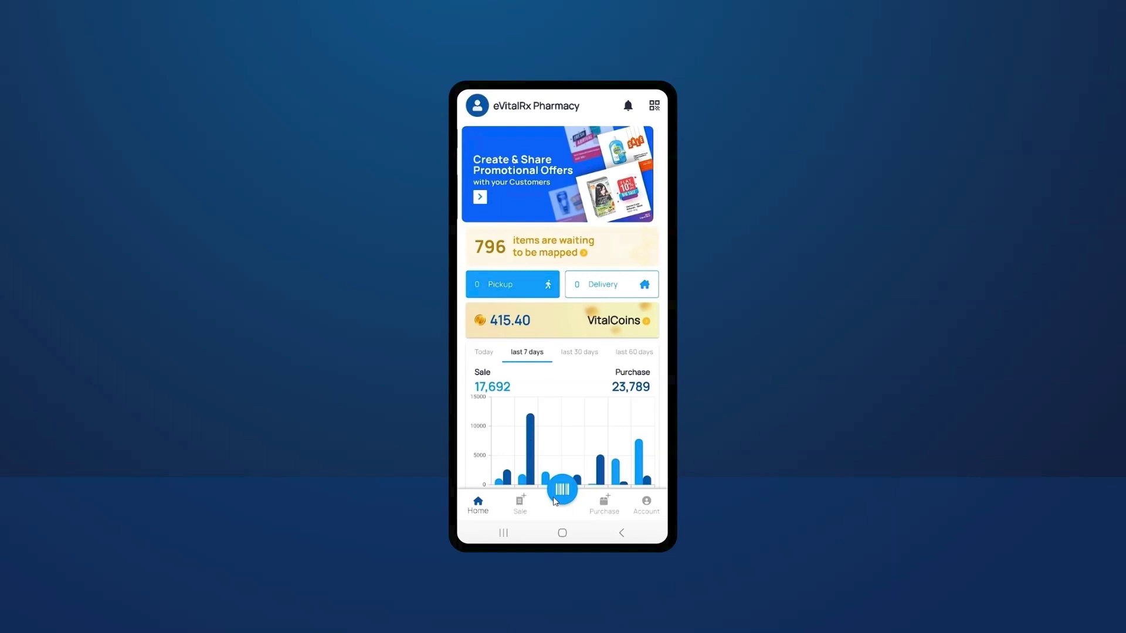
In the mobile app, open Opening Stock under Account and search medicines for 'cet'.
left_click(652, 500)
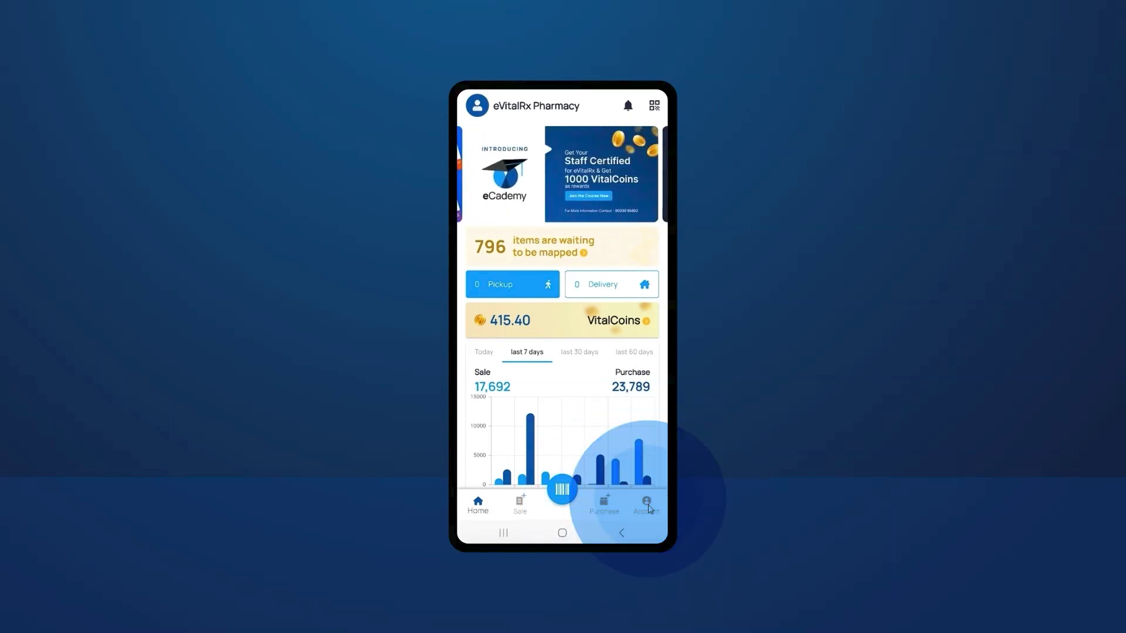
left_click(544, 387)
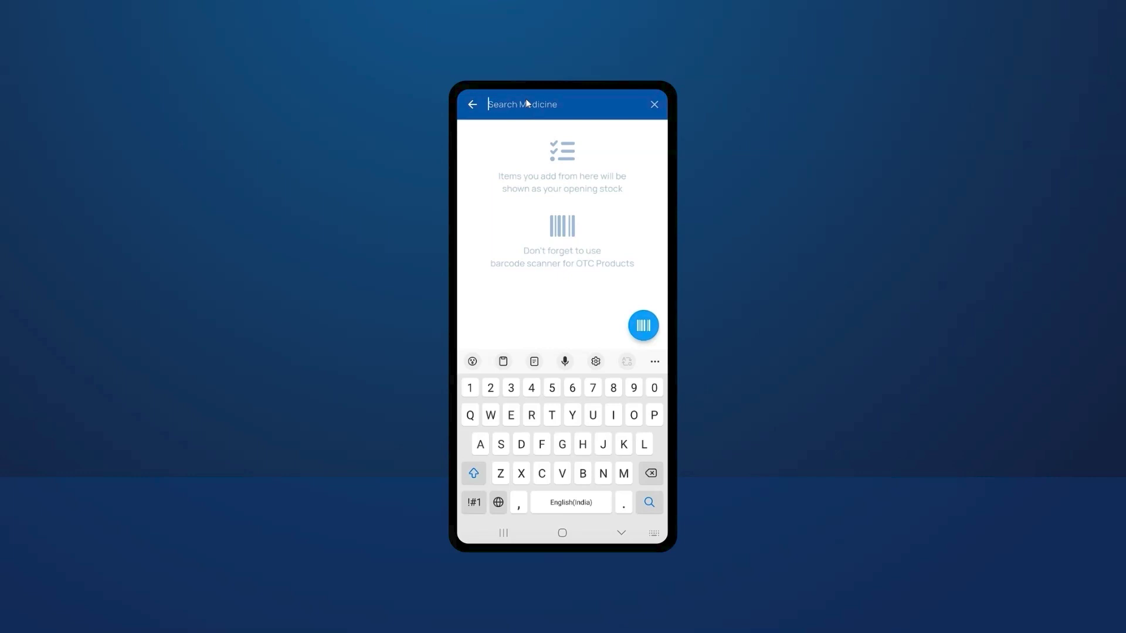
type("cetrizine")
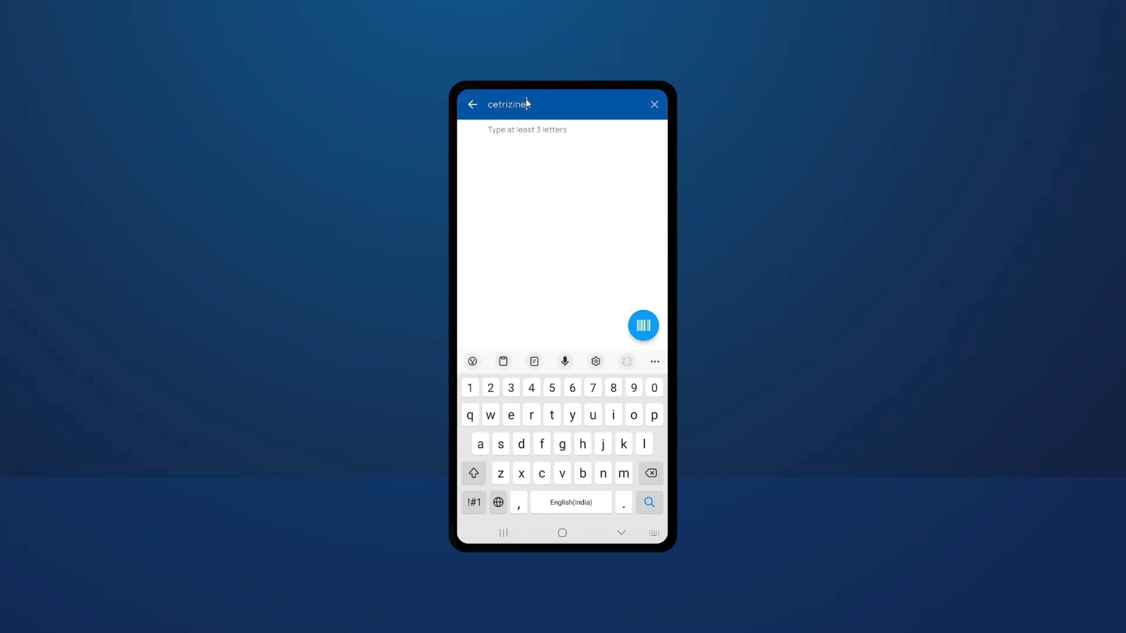
key("Return")
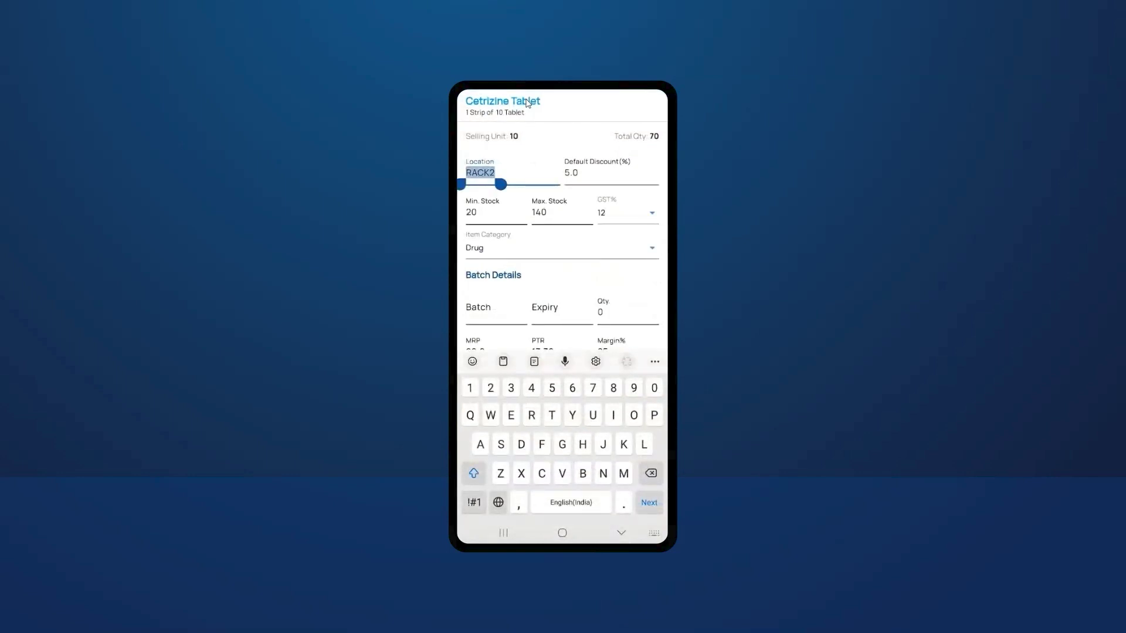
Add Cetrizine Tablet with batch GJHGC, expiry 02/25 and quantity 15 to opening stock.
key("Return")
key("Return")
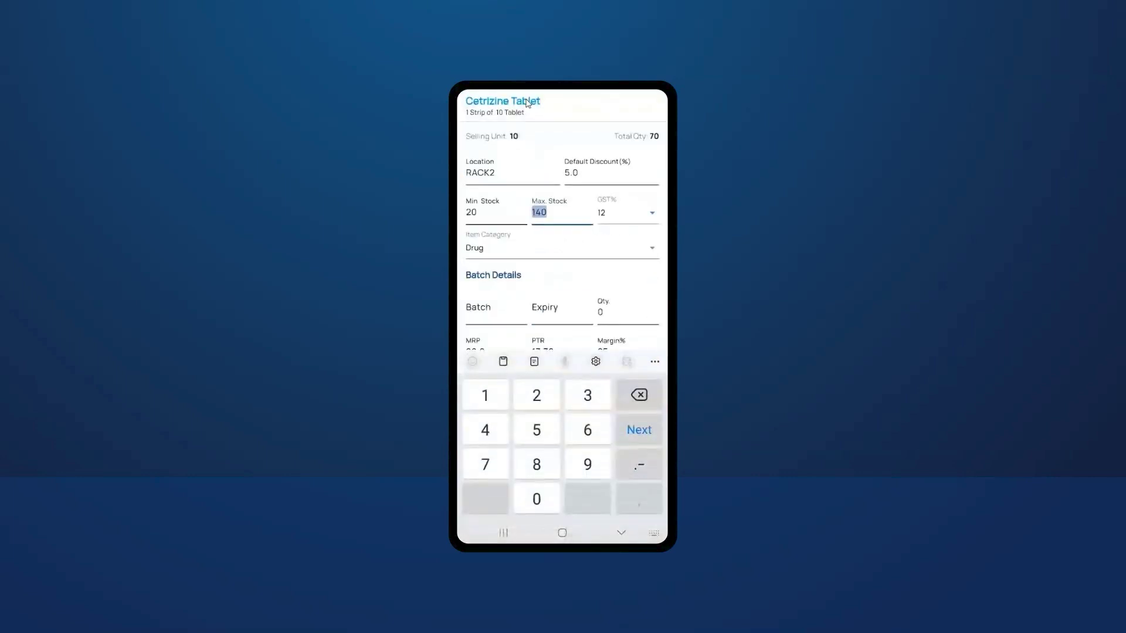
scroll(526, 104, "down", 2)
key("Return")
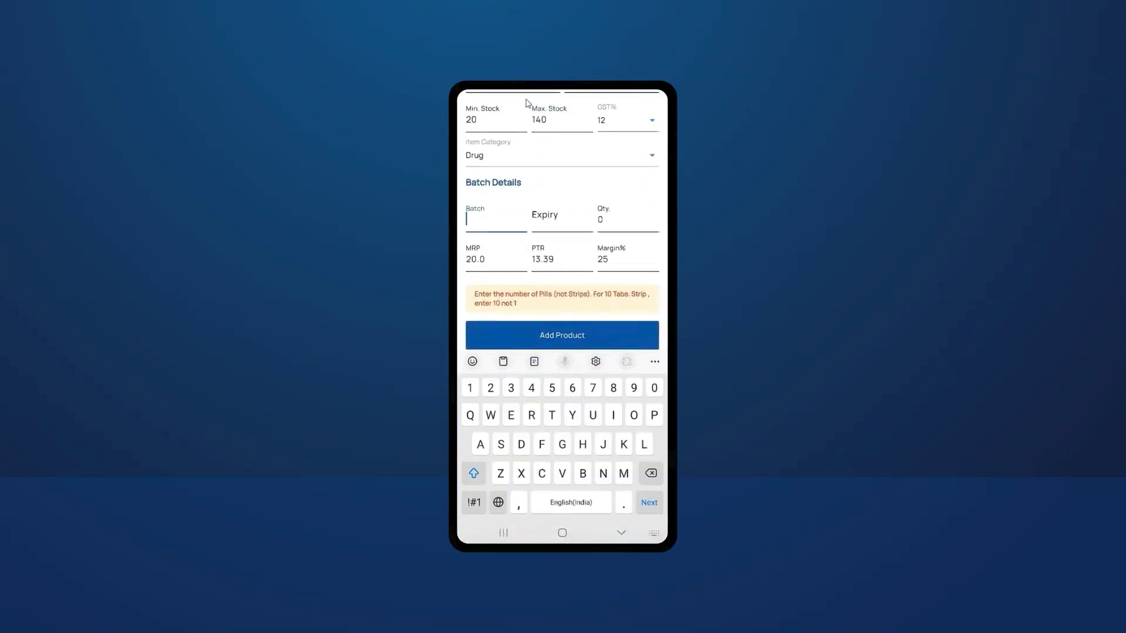
type("GJHGC")
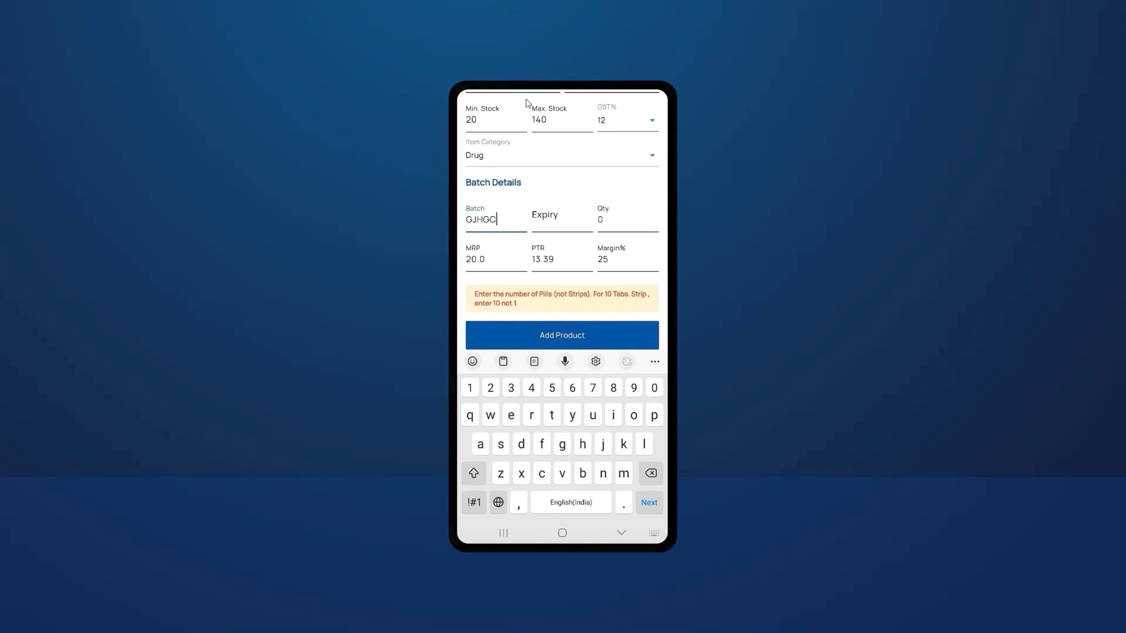
key("Return")
type("0225")
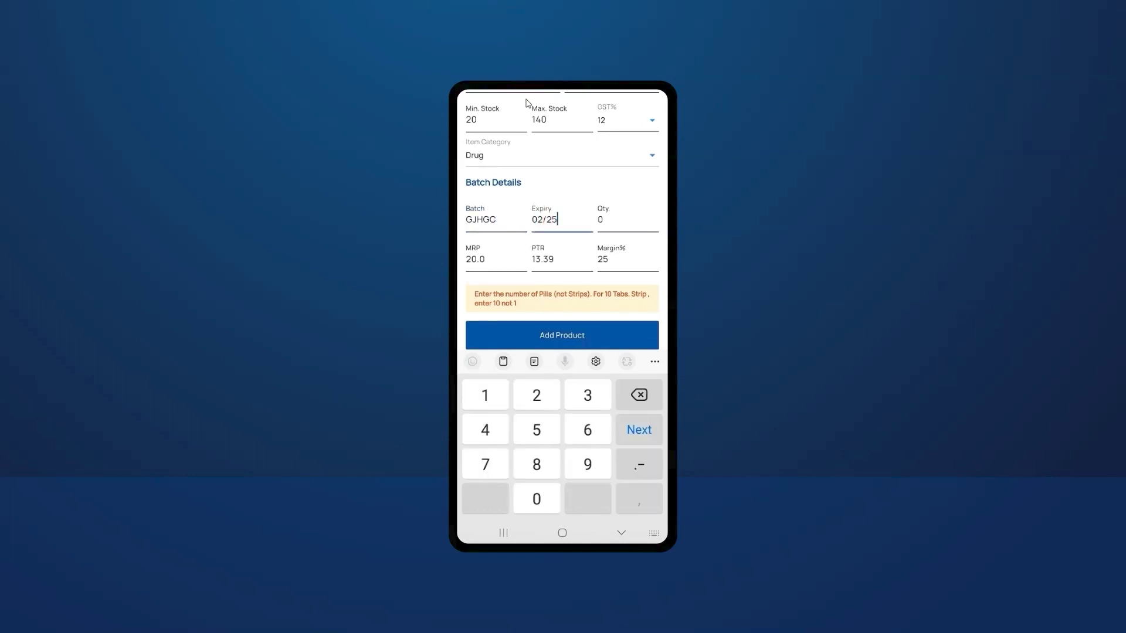
key("Return")
type("15")
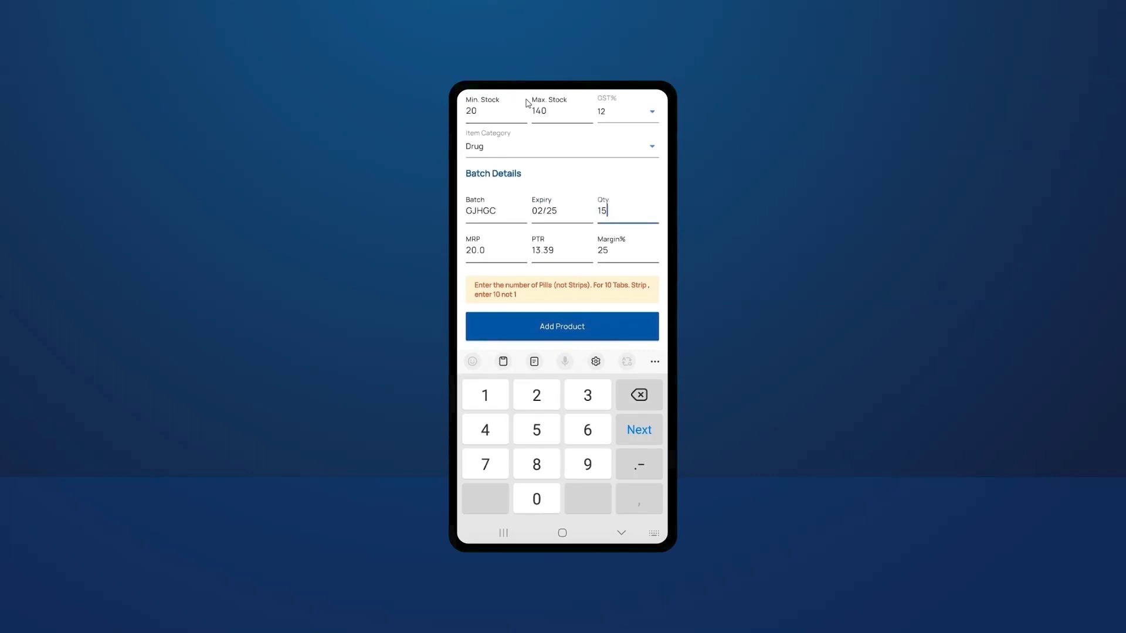
left_click(561, 328)
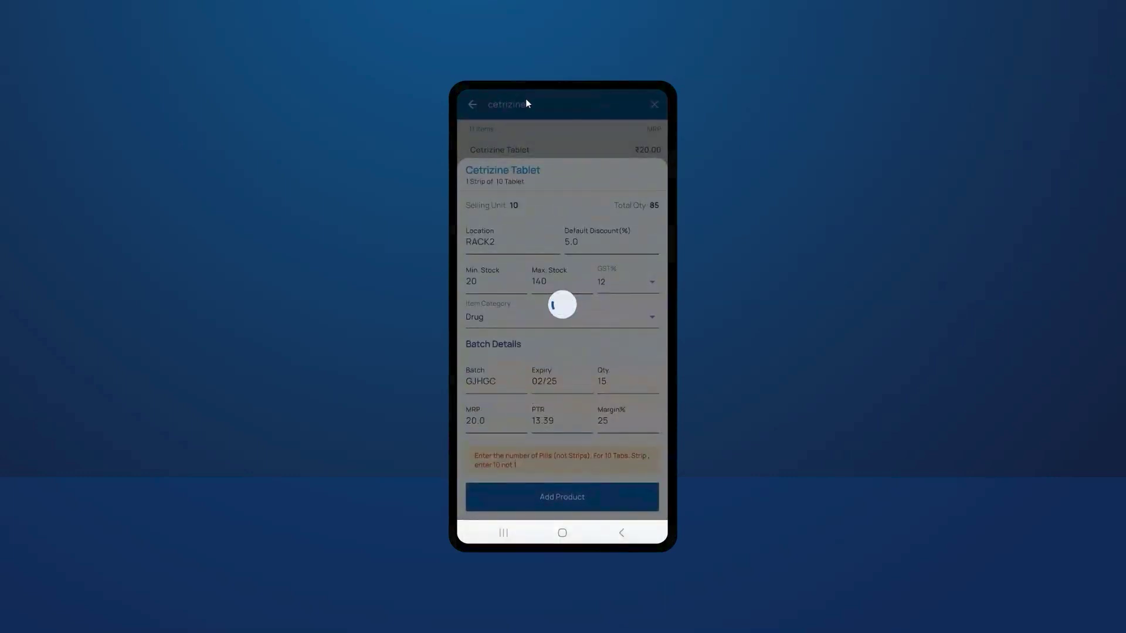